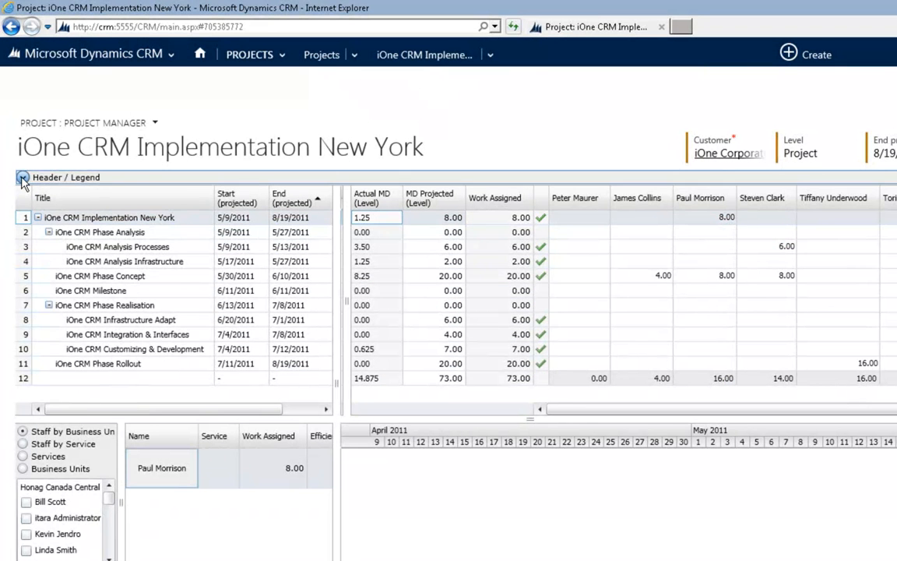
Expand the planning table's header and legend options and display the Actual MD values for each team member
click(23, 177)
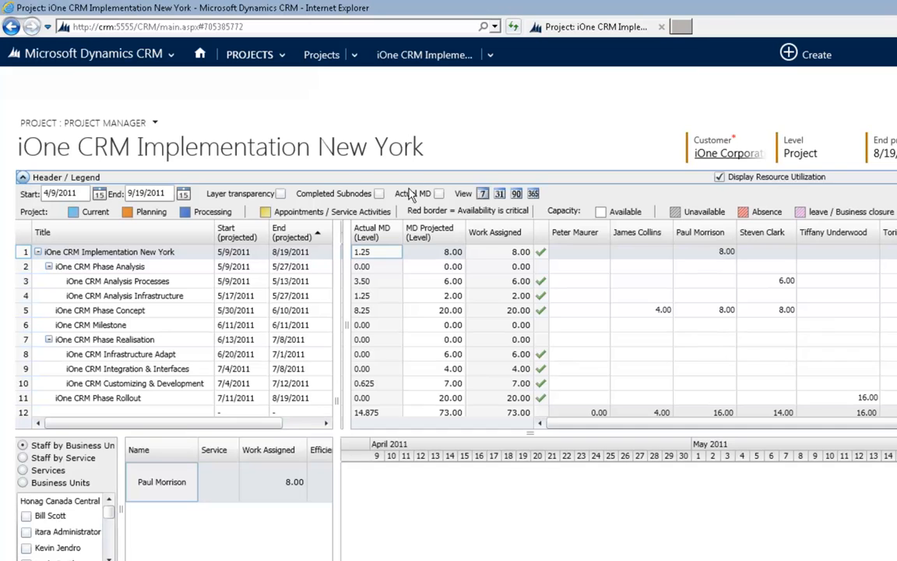
click(438, 194)
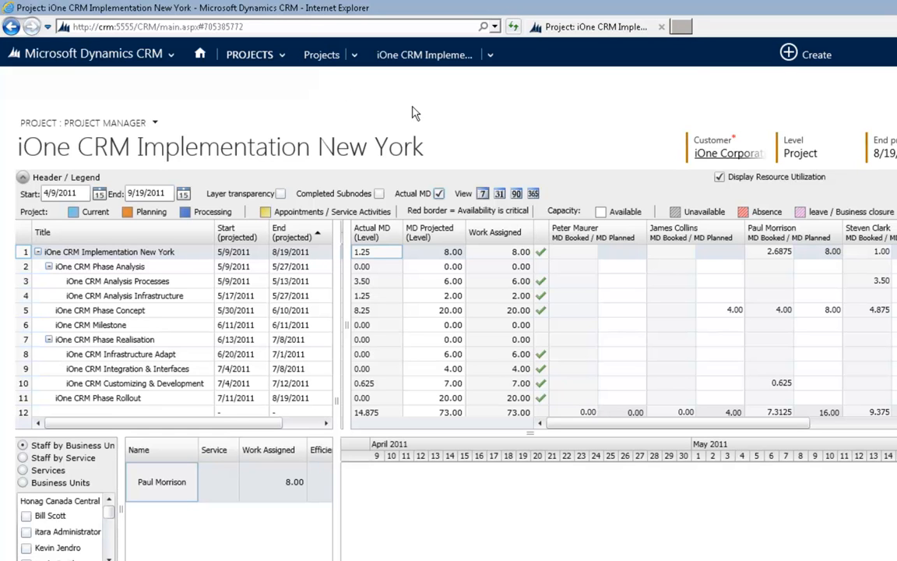
Return to the projects list and open Fast Time Entry
click(320, 54)
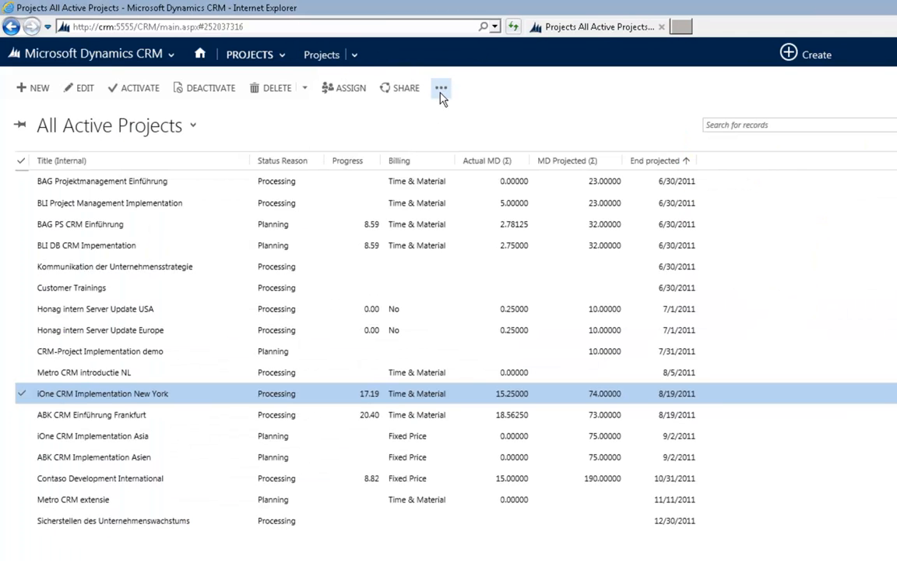
click(440, 88)
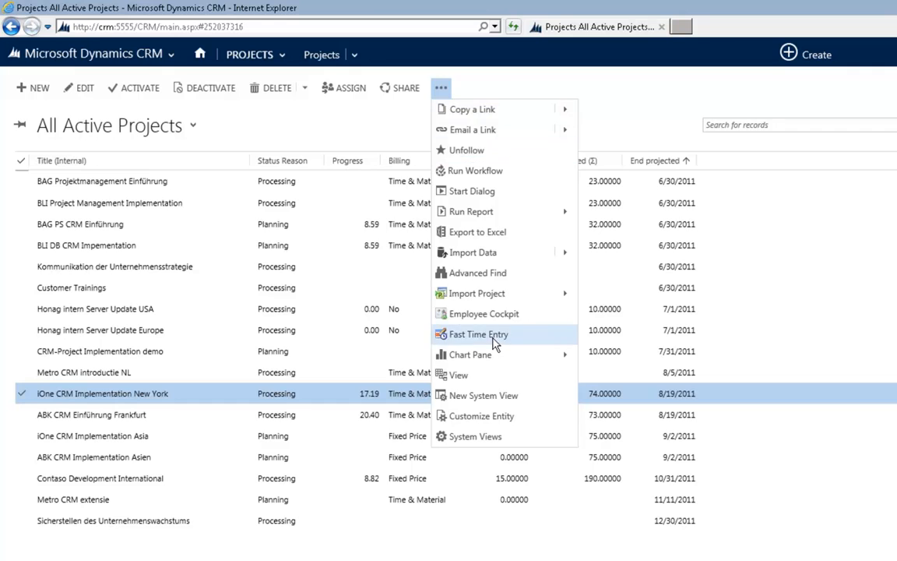
click(459, 330)
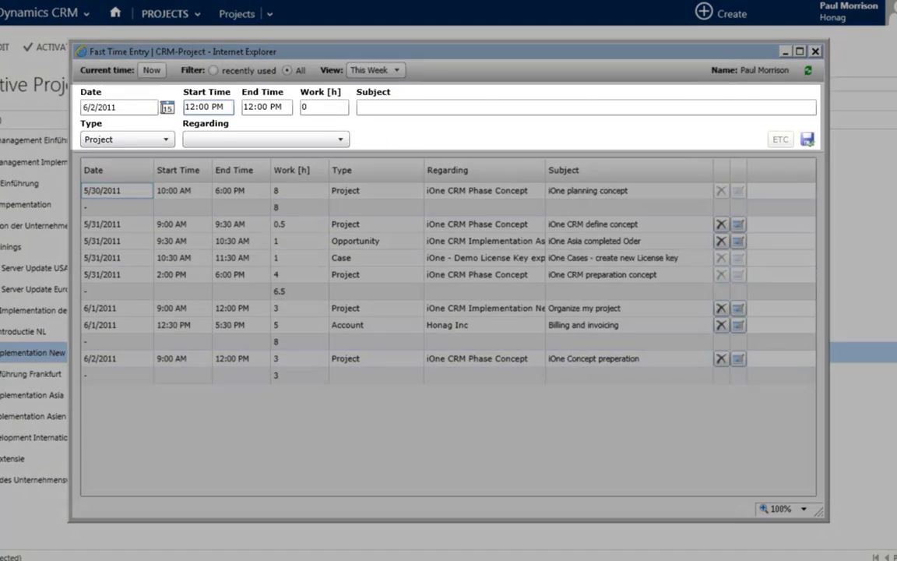
Enter 4 hours of work and the subject "Documentation" for the new time entry
key(Tab)
key(Tab)
key(Tab)
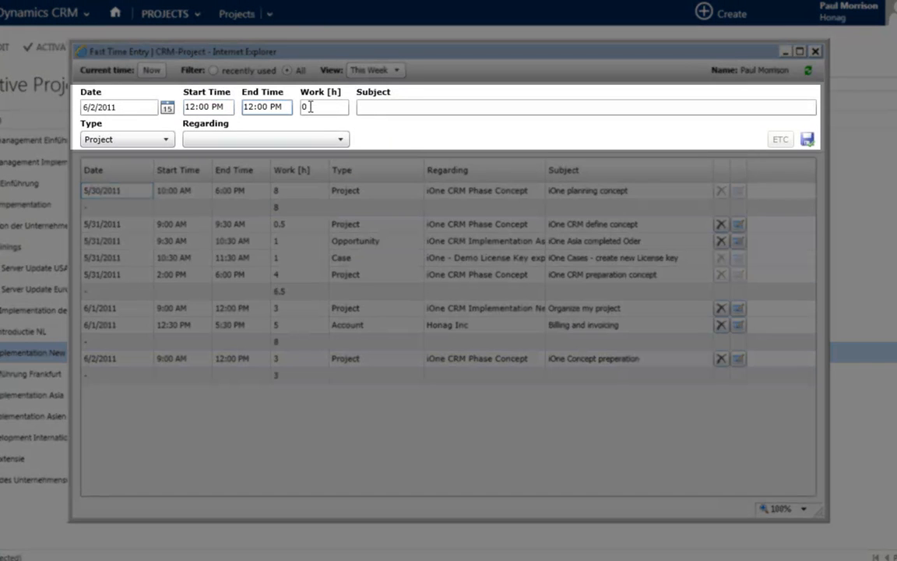
text(4)
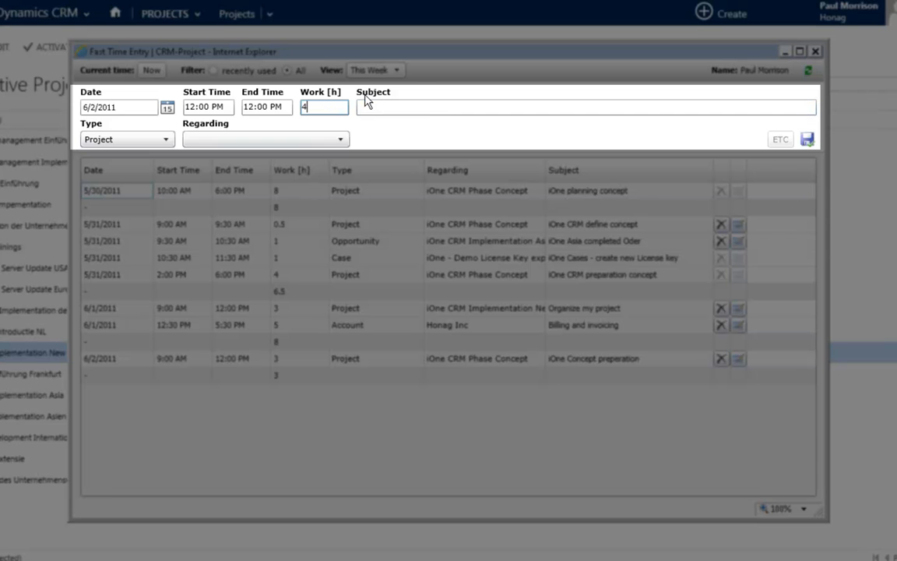
key(Tab)
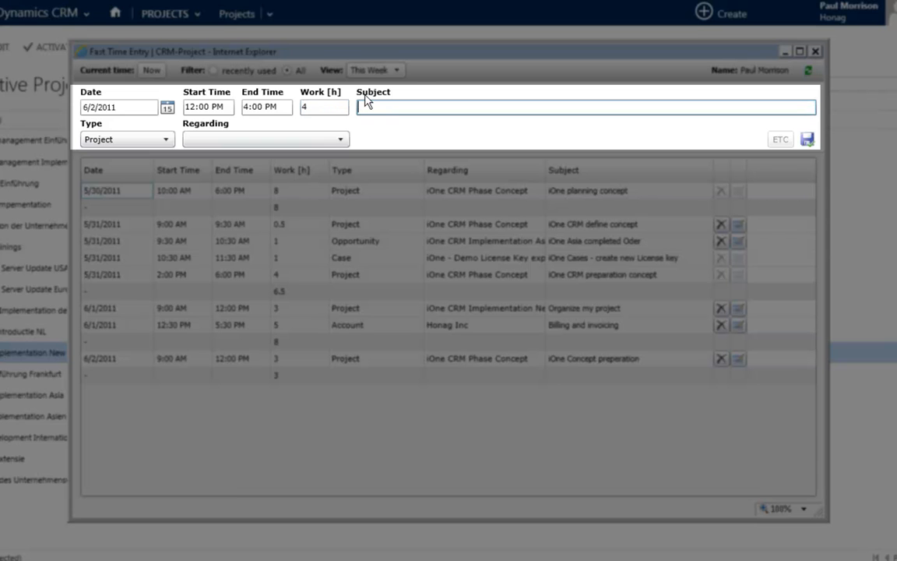
text(Documnet)
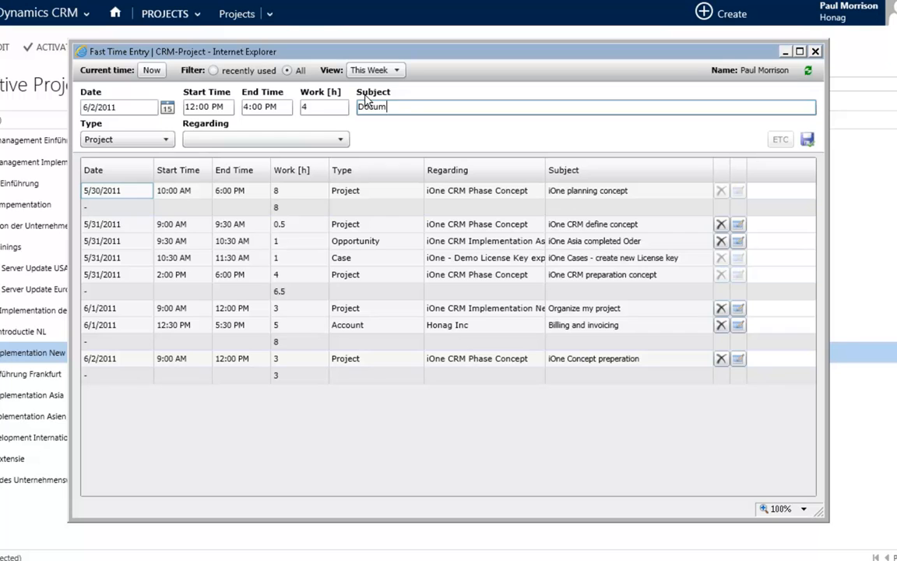
key(BackSpace)
key(BackSpace)
key(BackSpace)
key(BackSpace)
text(mentation)
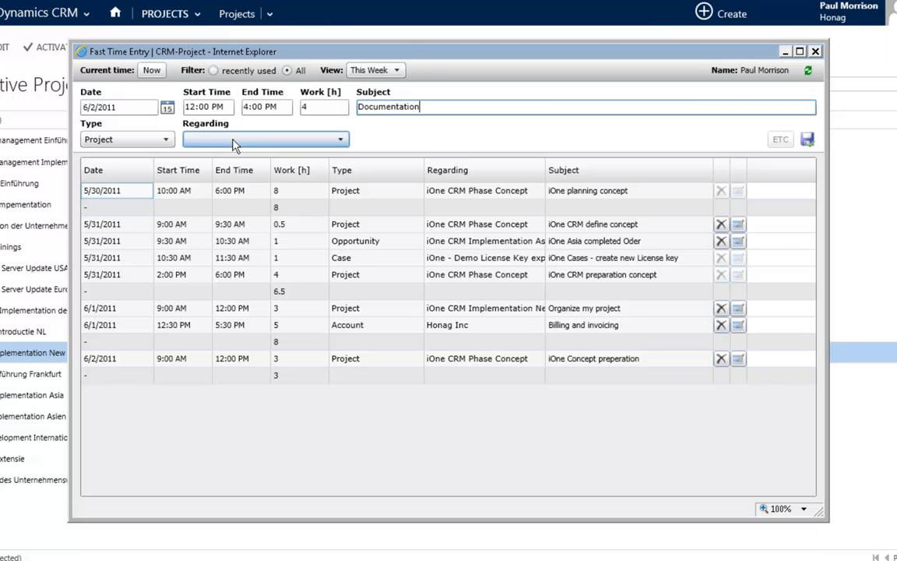
Set the time entry's Regarding to the iOne CRM Implementation New York project, leaving Subelements empty
click(232, 140)
click(251, 287)
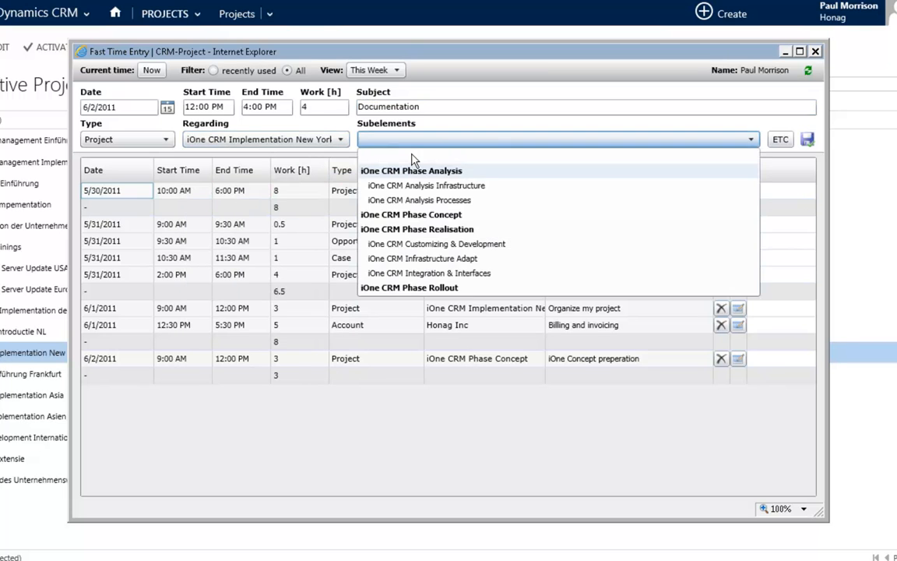
click(427, 143)
Open the time entry's remaining effort (ETC) and set Effort to complete to 5.8125 MD
click(780, 139)
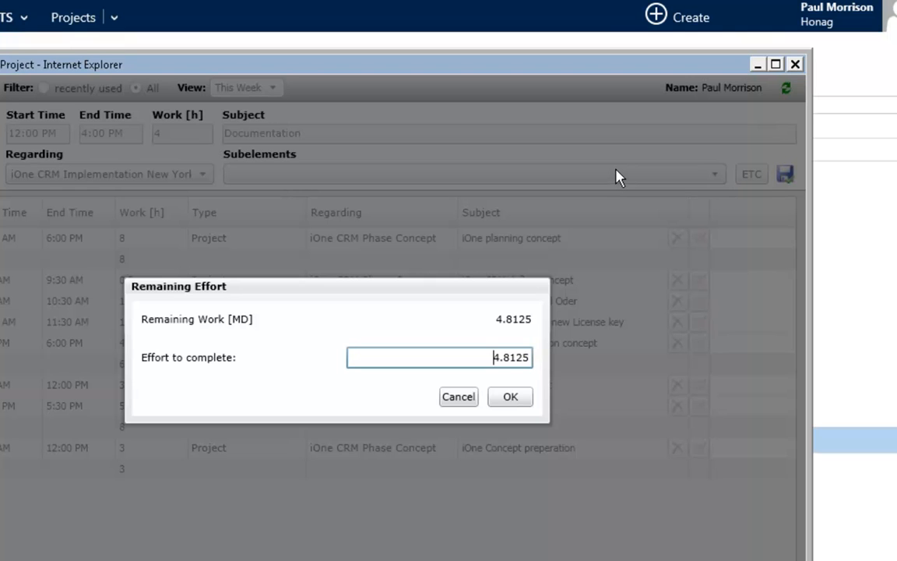
key(Delete)
text(5)
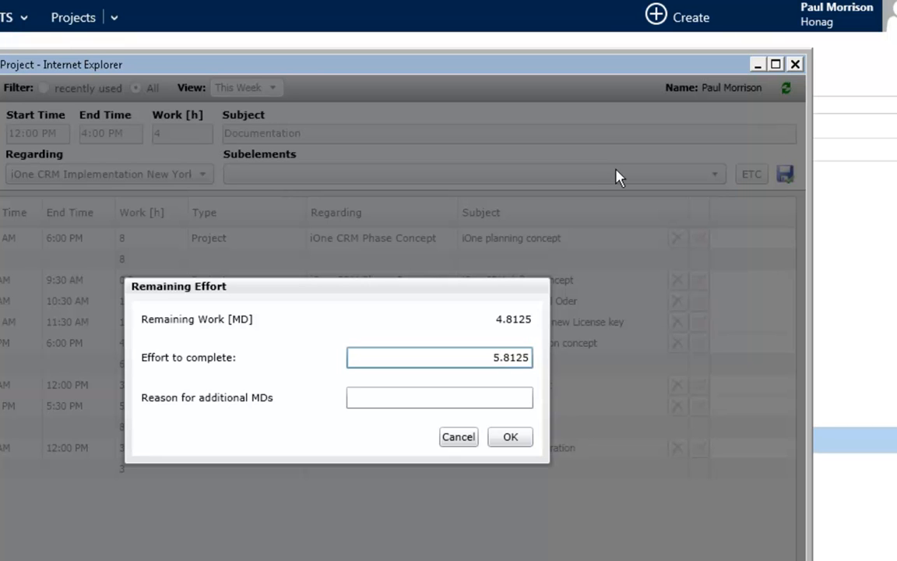
key(Tab)
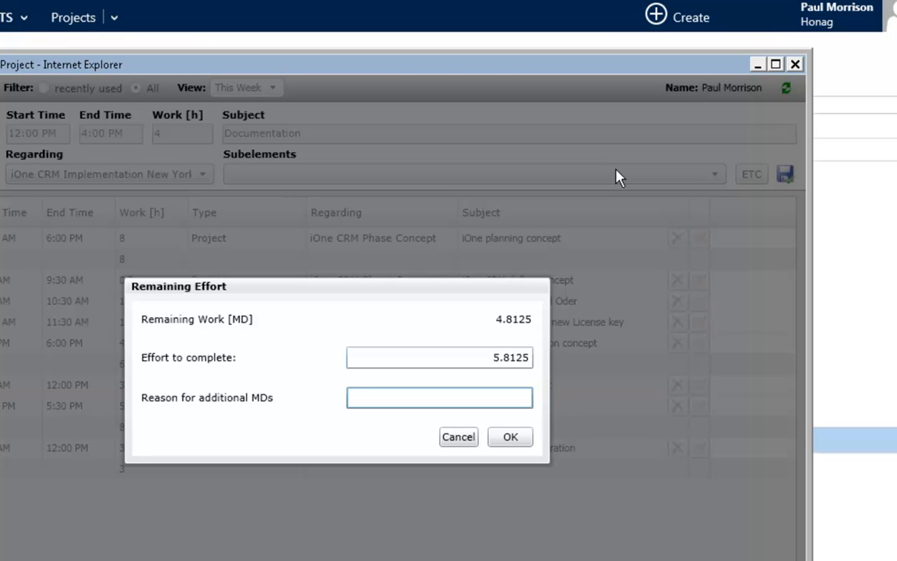
Give "Change Requests" as the reason for additional MDs, confirm the remaining effort and save the time entry
text(Change REq)
key(BackSpace)
key(BackSpace)
text(equests)
click(504, 448)
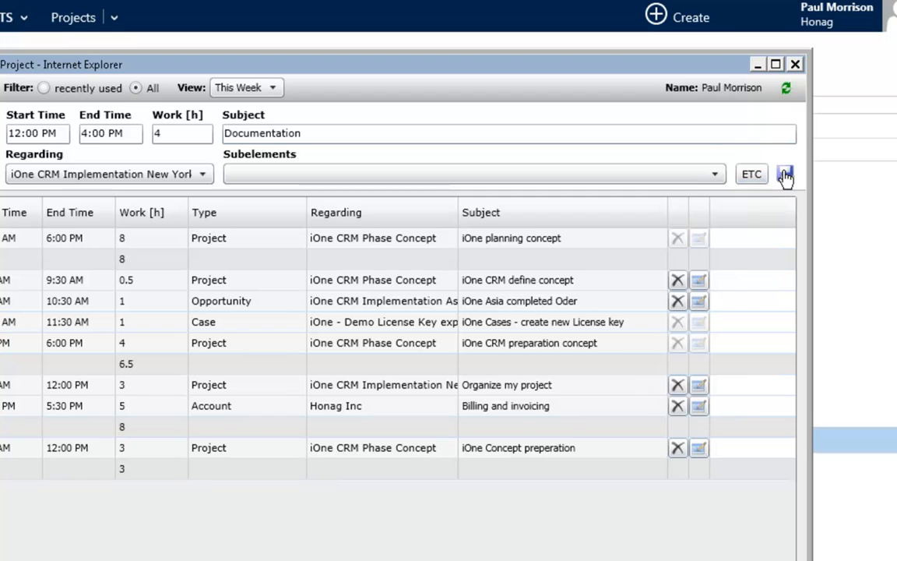
click(784, 174)
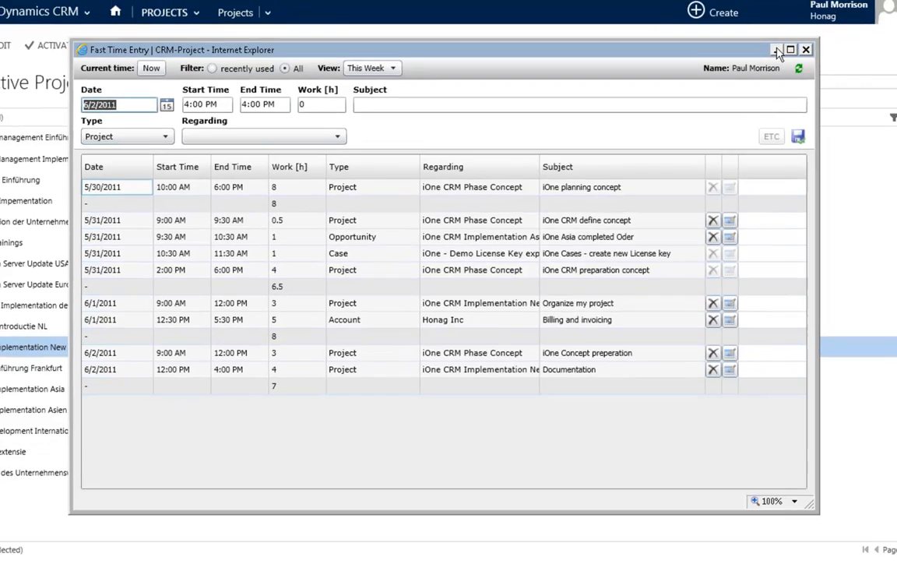
Minimize Fast Time Entry and open the iOne CRM Implementation New York planning table with Actual MD displayed
click(789, 39)
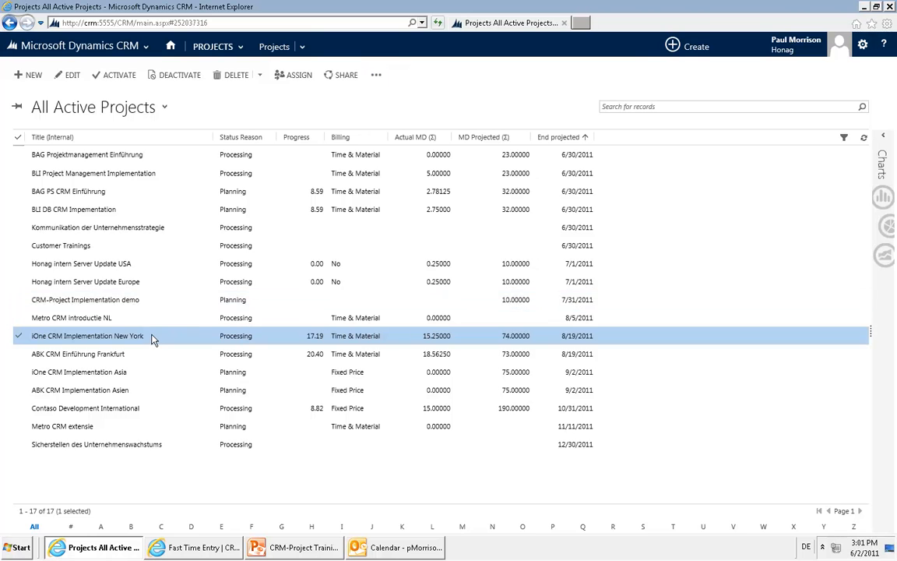
double_click(153, 339)
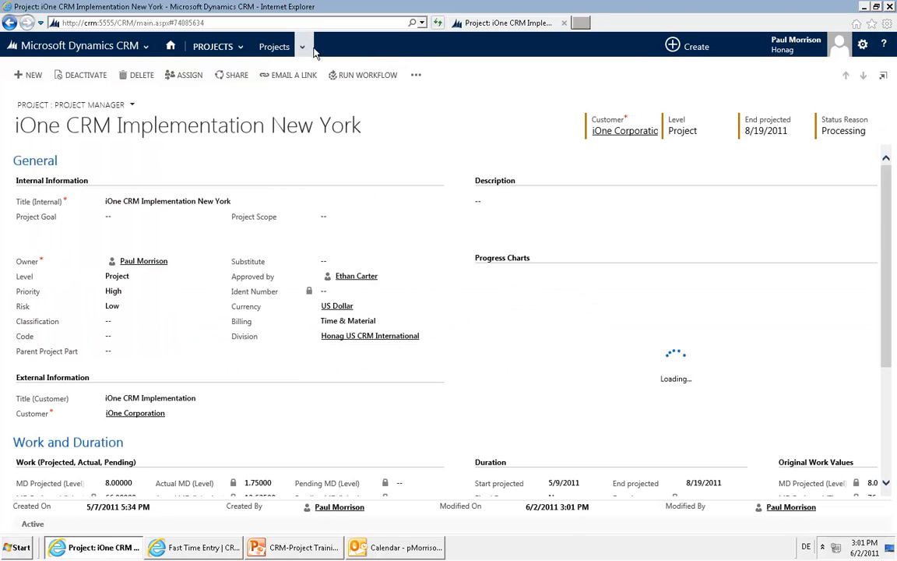
click(418, 47)
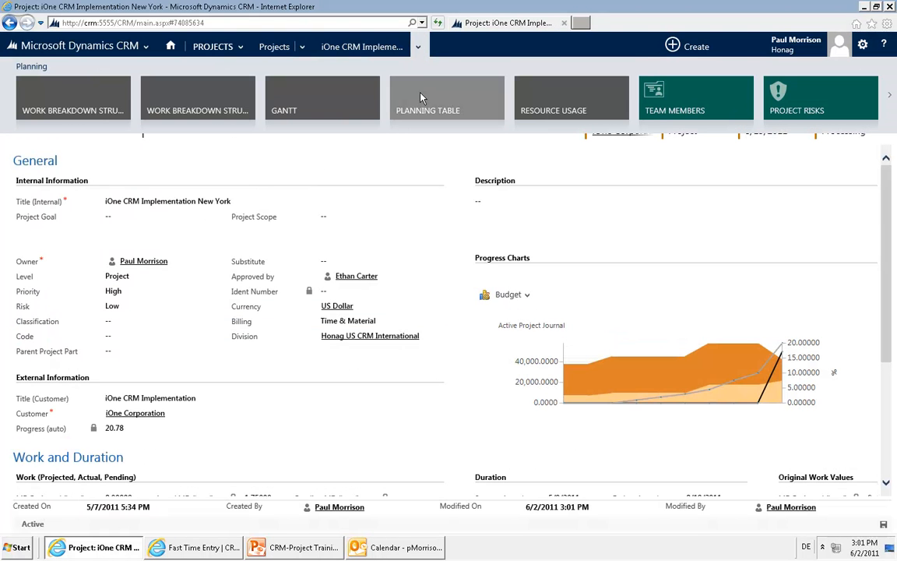
click(421, 98)
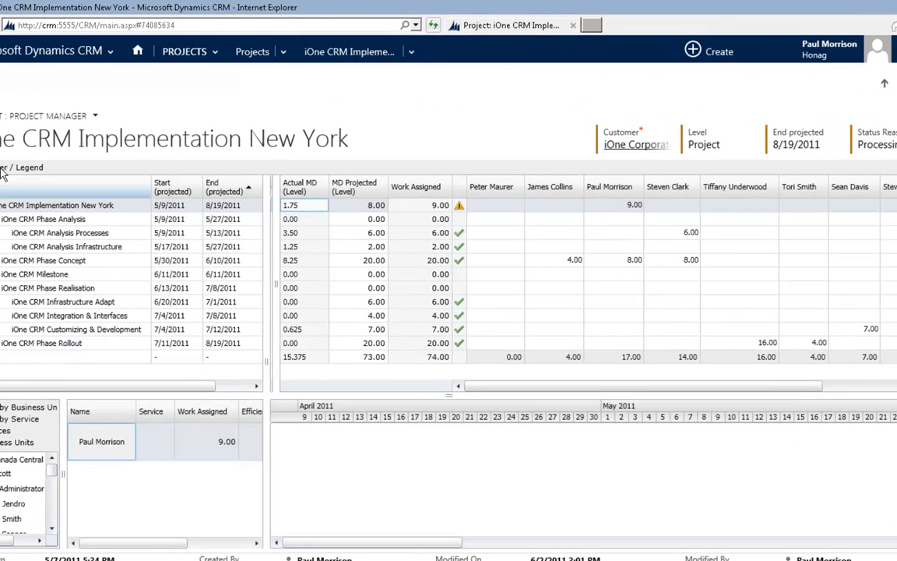
click(4, 171)
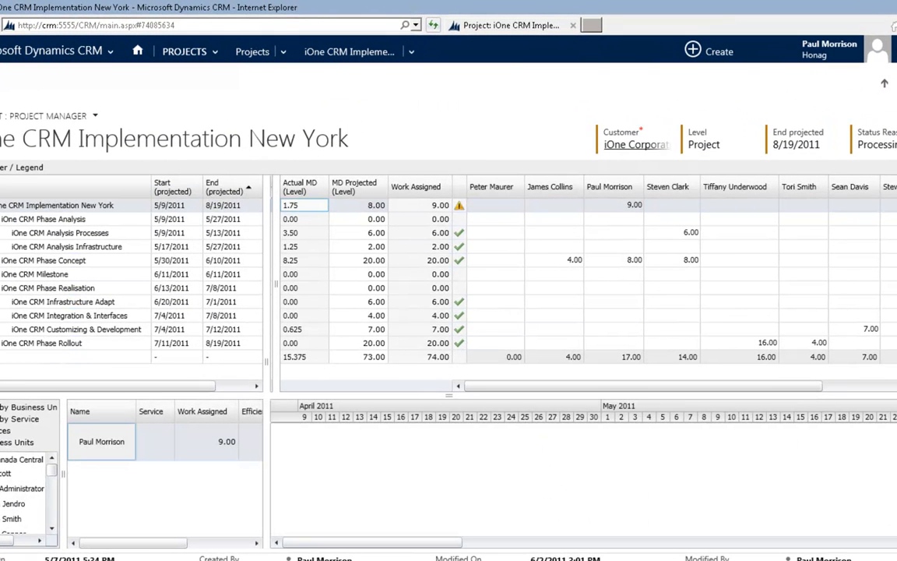
click(363, 183)
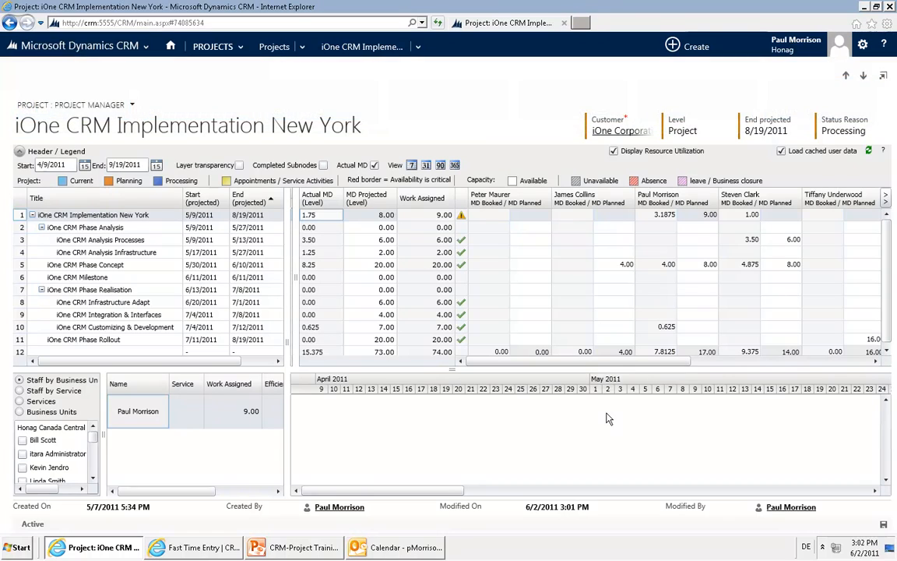
Open the Project Manager Dashboard and review its Effort to Complete list
mouse_move(129, 48)
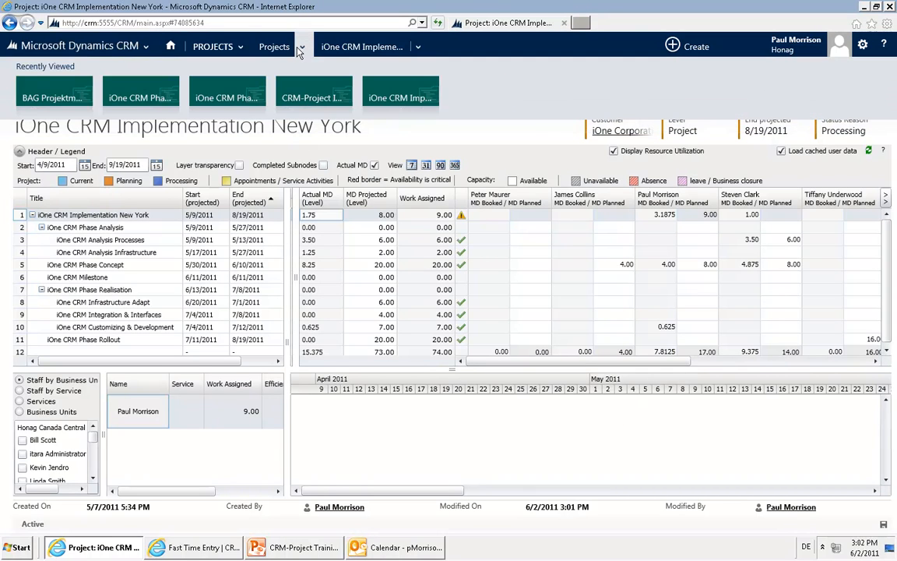
click(227, 49)
click(95, 90)
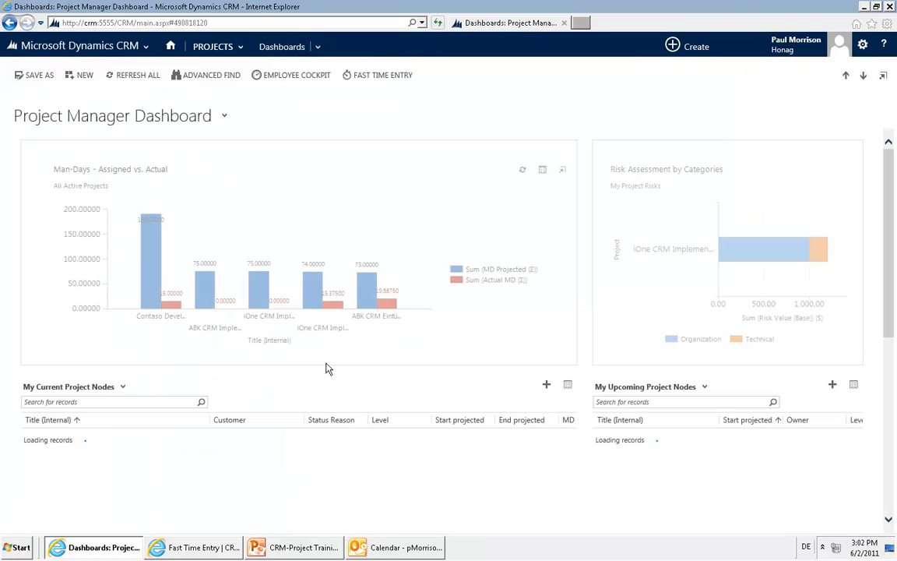
scroll(283, 413, down, 4)
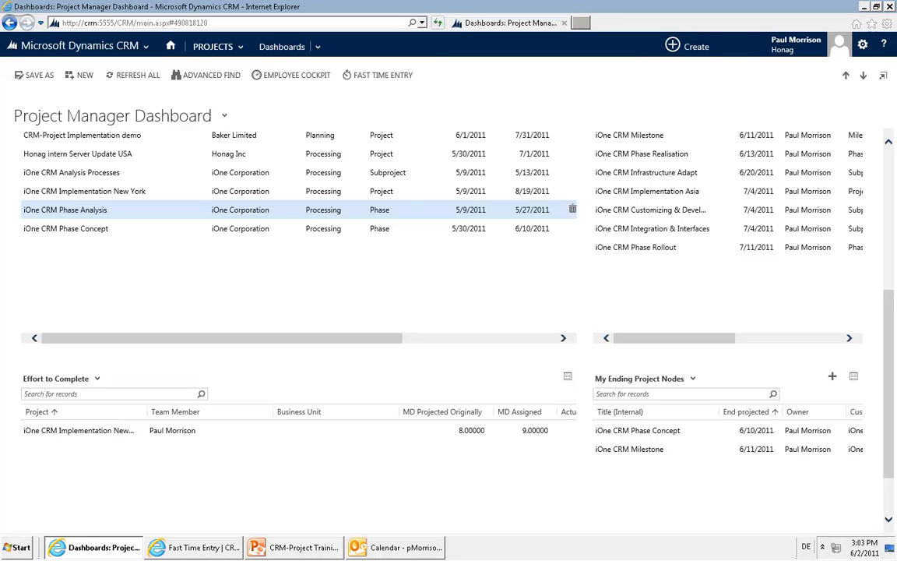
Create a new appointment with the subject "Training Effort to Complete"
click(675, 46)
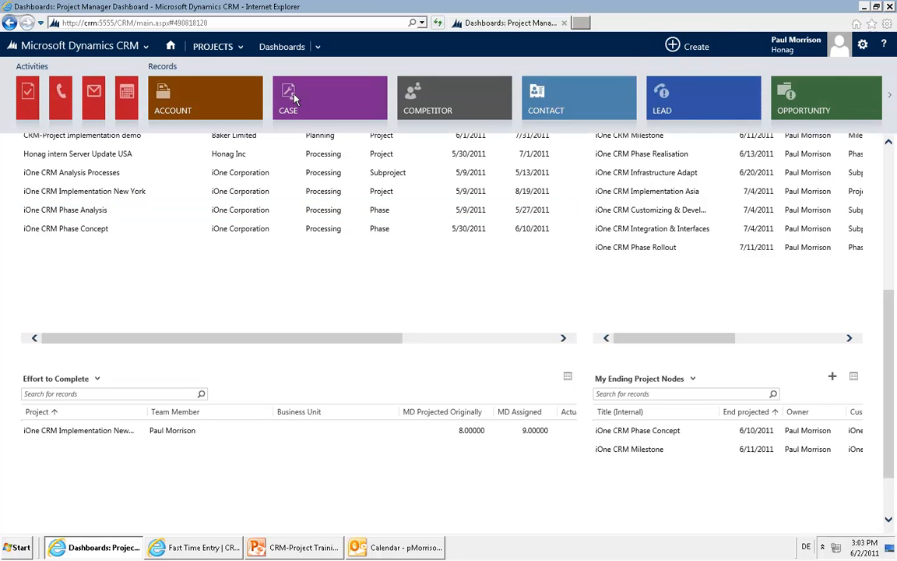
click(130, 108)
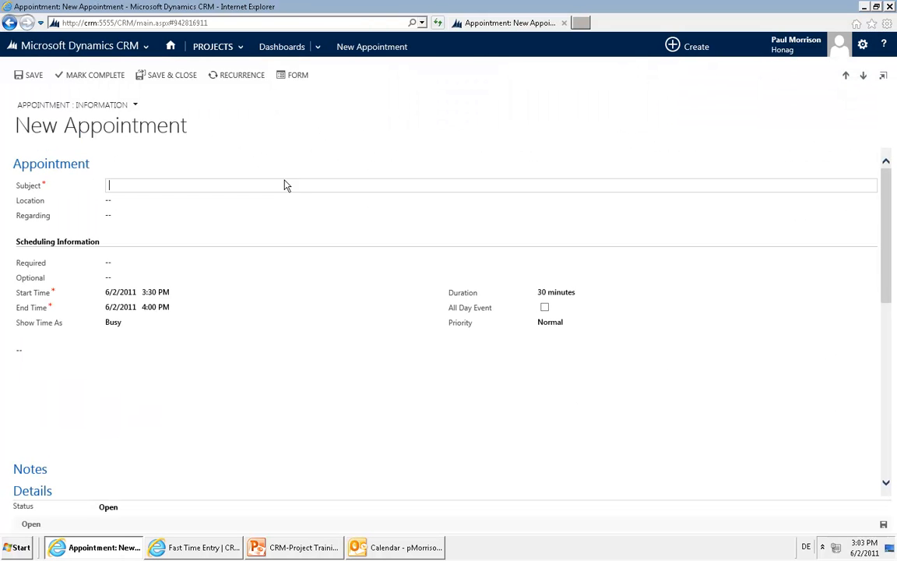
text(Training Effort to Complete)
key(Tab)
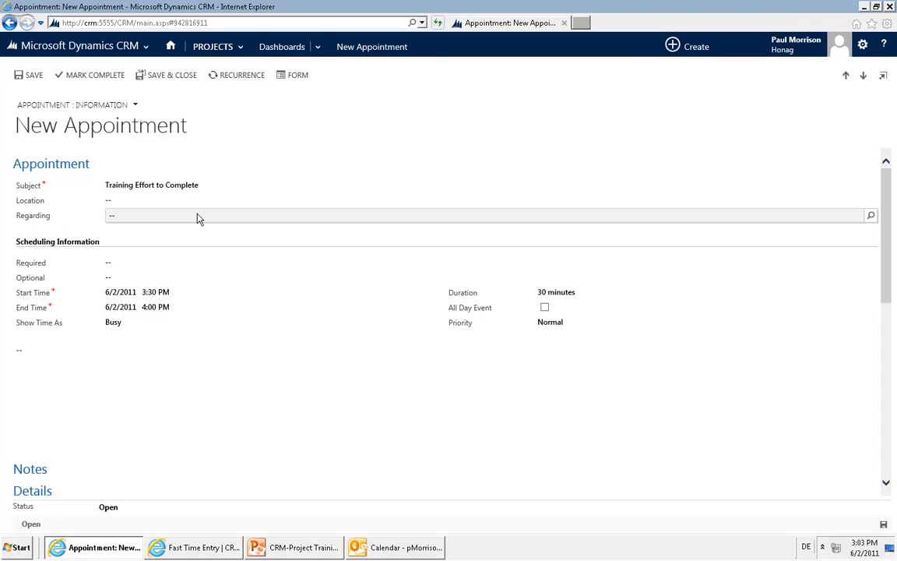
Set the appointment's Regarding to iOne CRM Implementation New York and enter the project manager as required attendee
click(199, 213)
text(io)
text(ne)
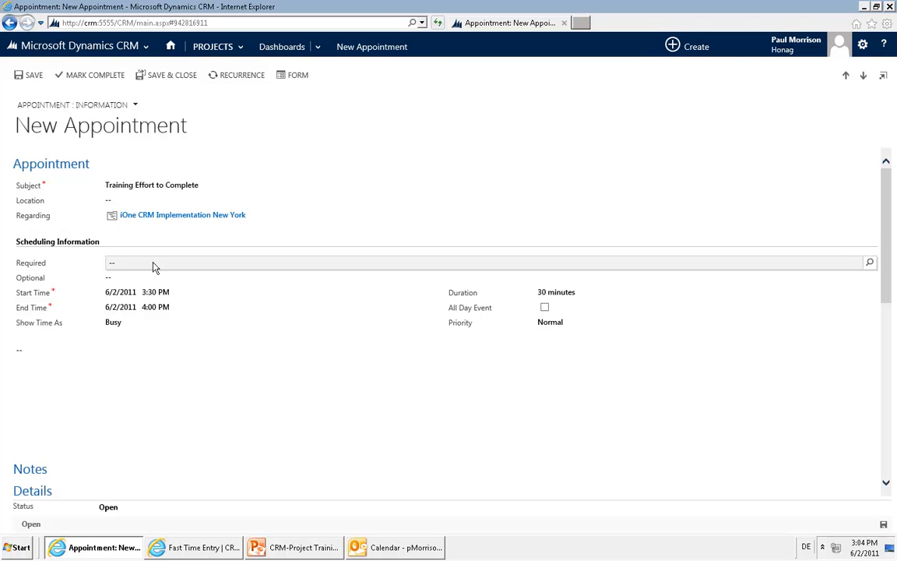
click(152, 263)
text(paul)
key(Return)
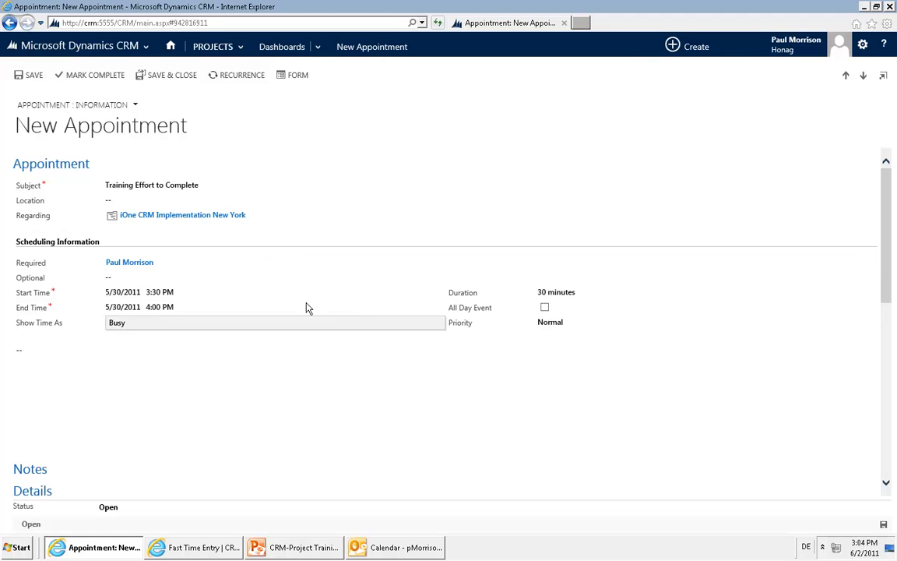
Set Effort to Complete [MD] to 5.8125 in the appointment's Project Management section
scroll(196, 395, down, 3)
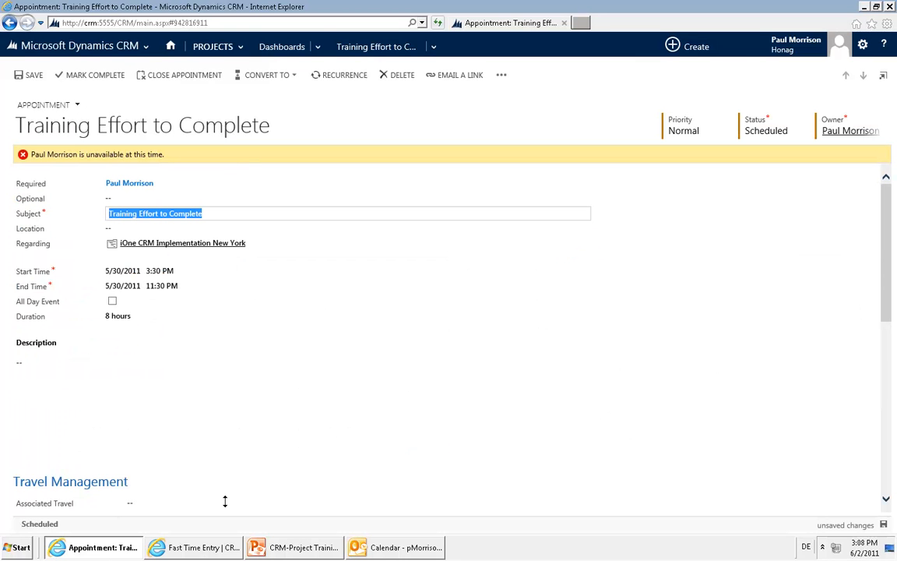
click(481, 357)
scroll(481, 357, down, 3)
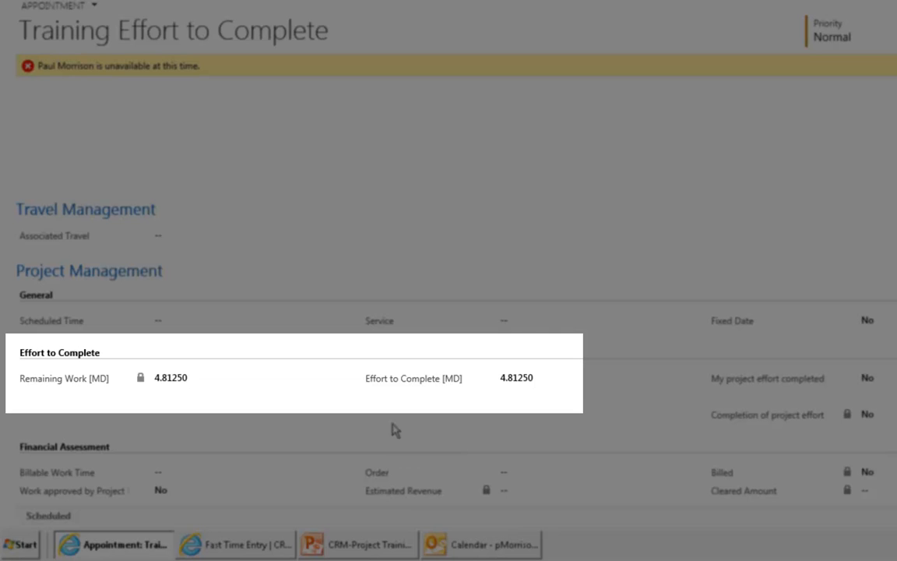
click(509, 384)
text(5)
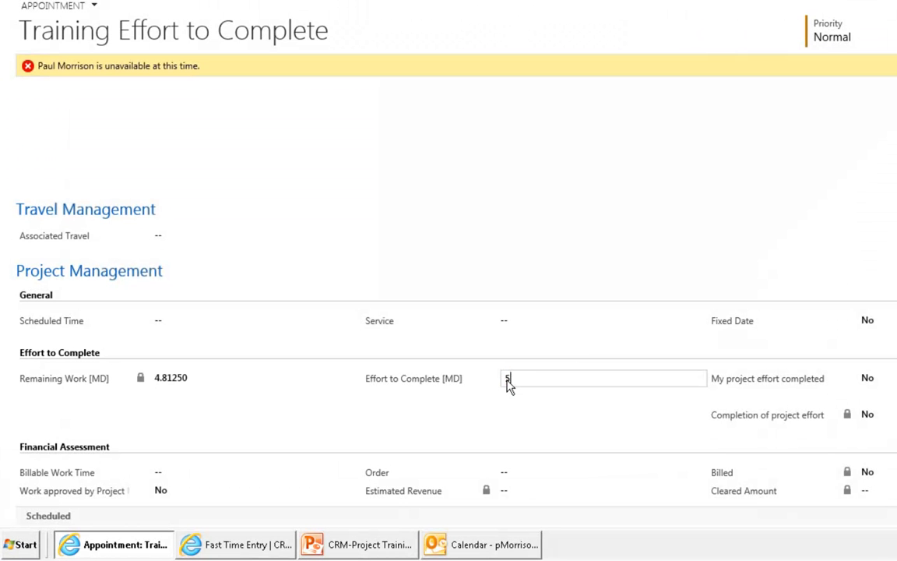
text(.8125)
key(Tab)
click(557, 139)
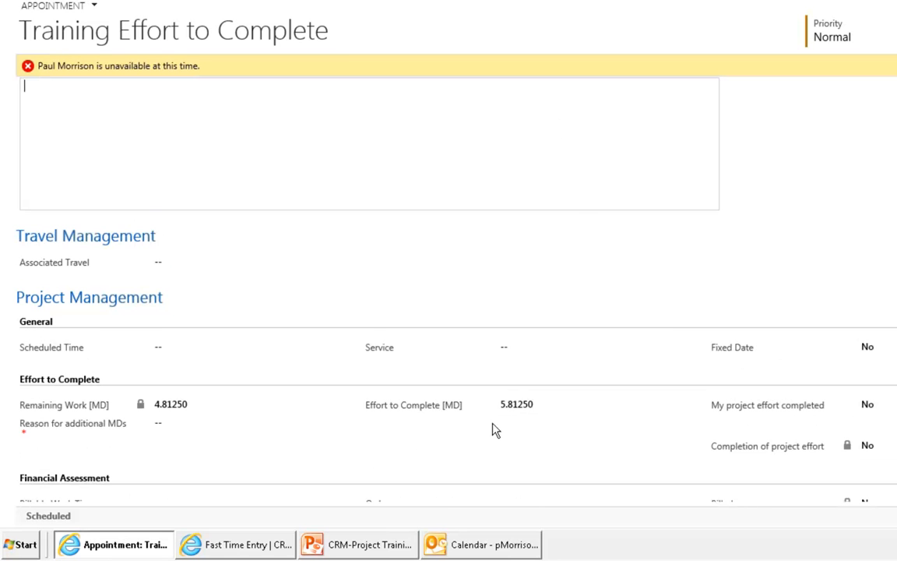
Clear the appointment's Effort to Complete [MD] value and set My project effort completed to Yes
click(163, 428)
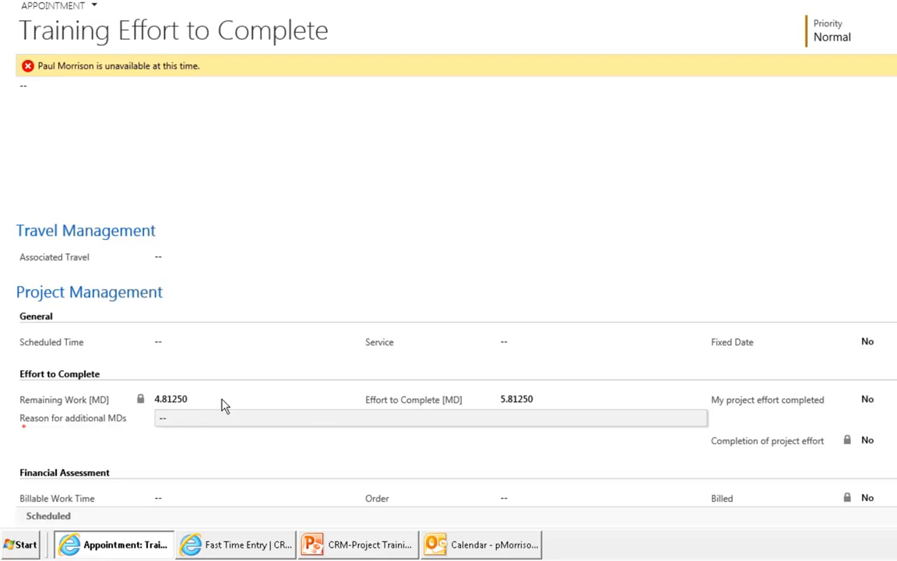
click(523, 399)
click(866, 401)
click(556, 405)
key(Delete)
key(Tab)
click(871, 402)
click(871, 404)
Enter "changed focus" as the reason for additional MDs and save the appointment despite the scheduling alert
click(201, 417)
text(changed focus)
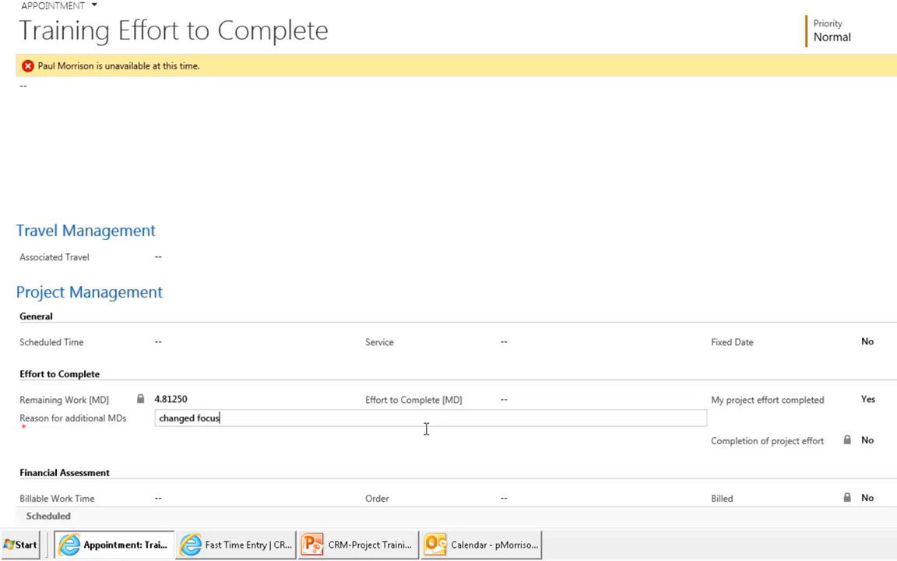
key(ctrl+s)
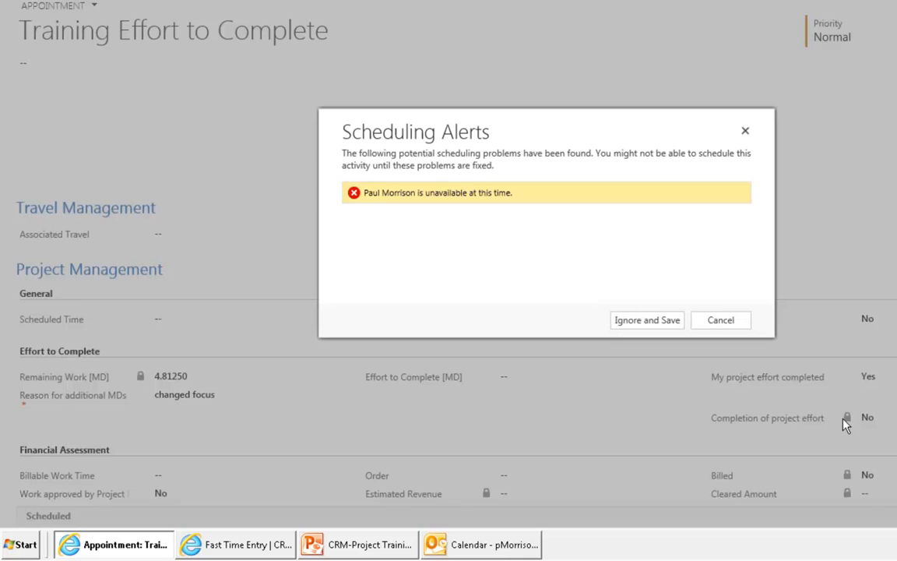
click(598, 338)
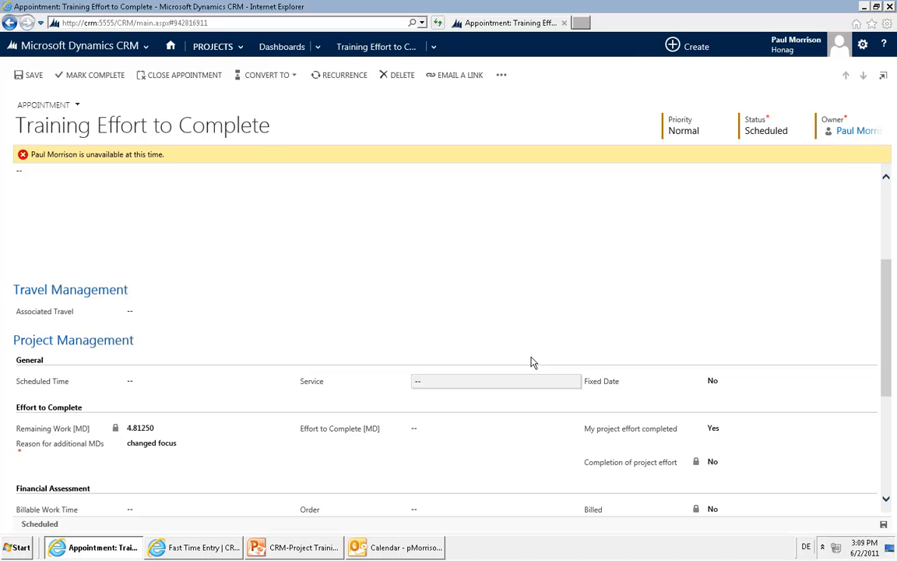
From the Employee Cockpit, open the full May 30 rendered service record for iOne CRM Customizing & Development
click(143, 49)
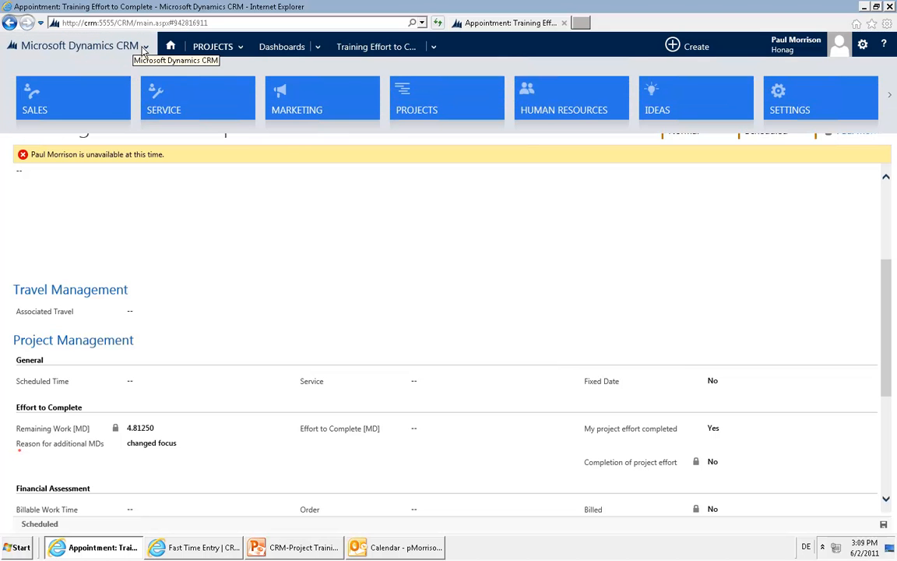
click(404, 95)
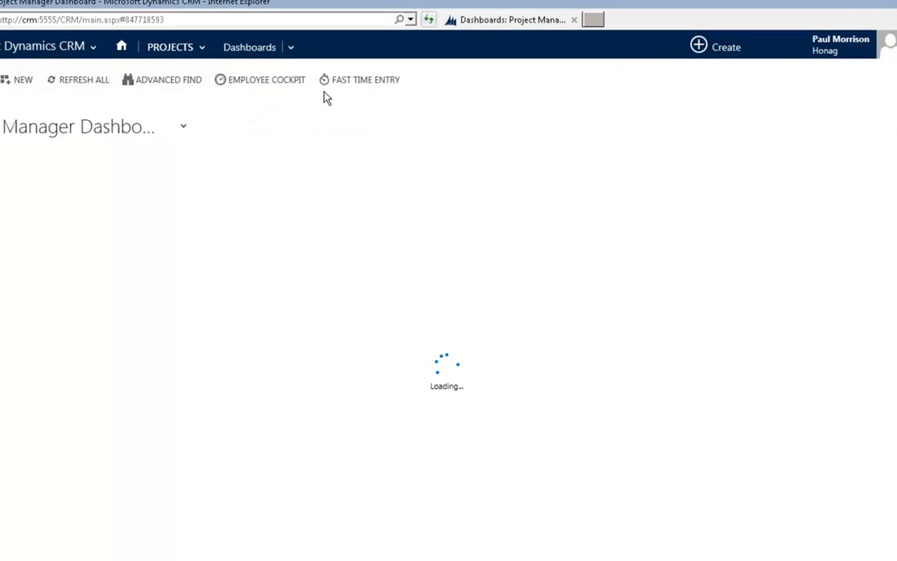
click(268, 79)
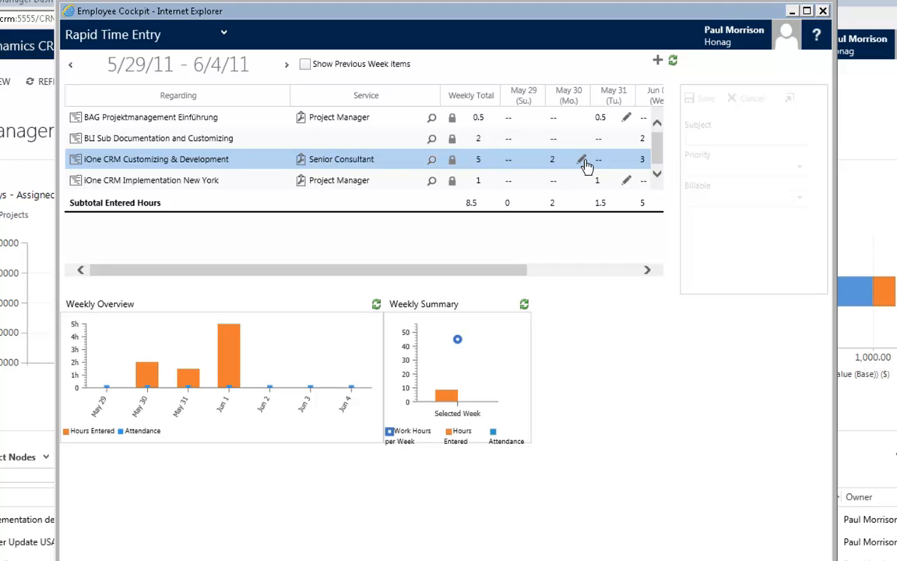
click(584, 161)
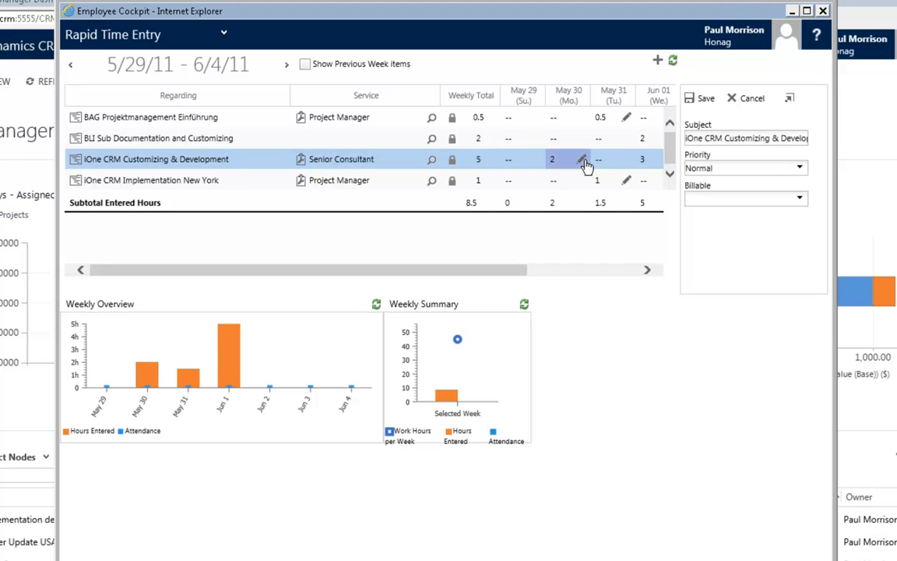
click(784, 100)
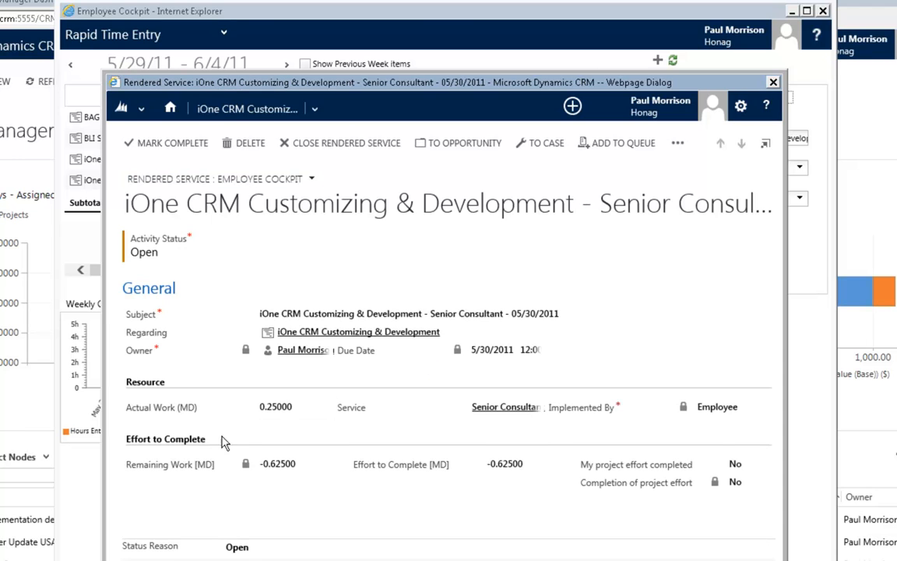